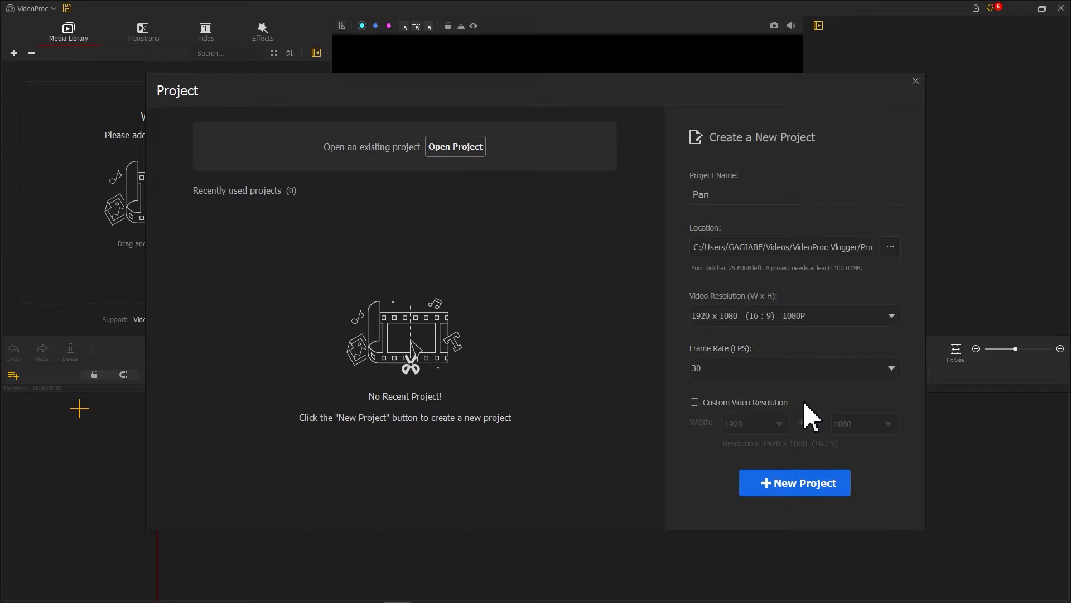
Start the new Pan project and place the aurora clip on the video track
{"action": "left_click", "coordinate": [803, 481]}
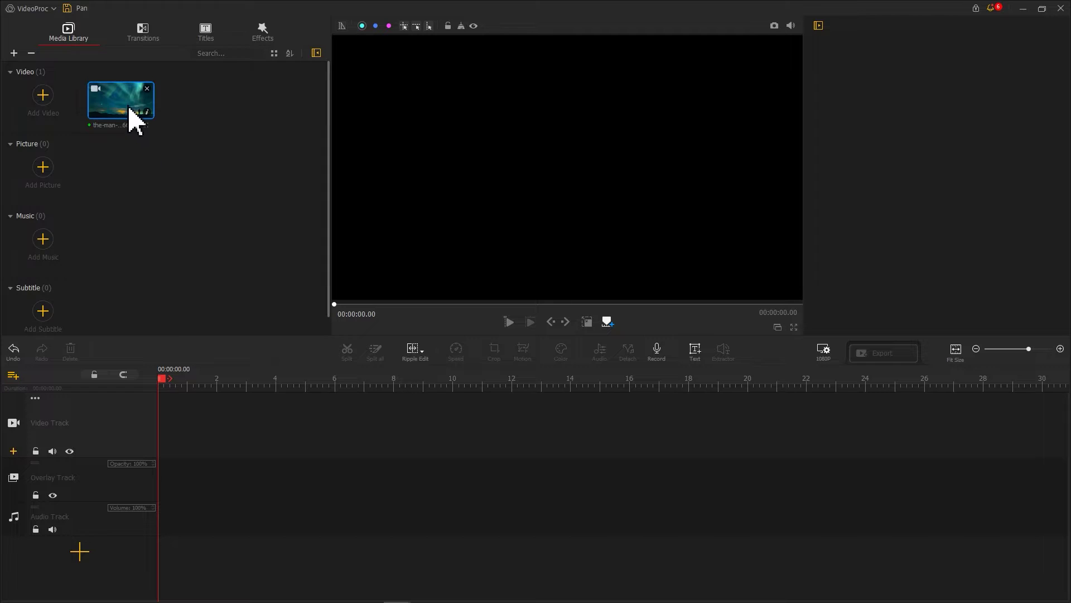
{"action": "left_click_drag", "start_coordinate": [134, 120], "coordinate": [171, 429]}
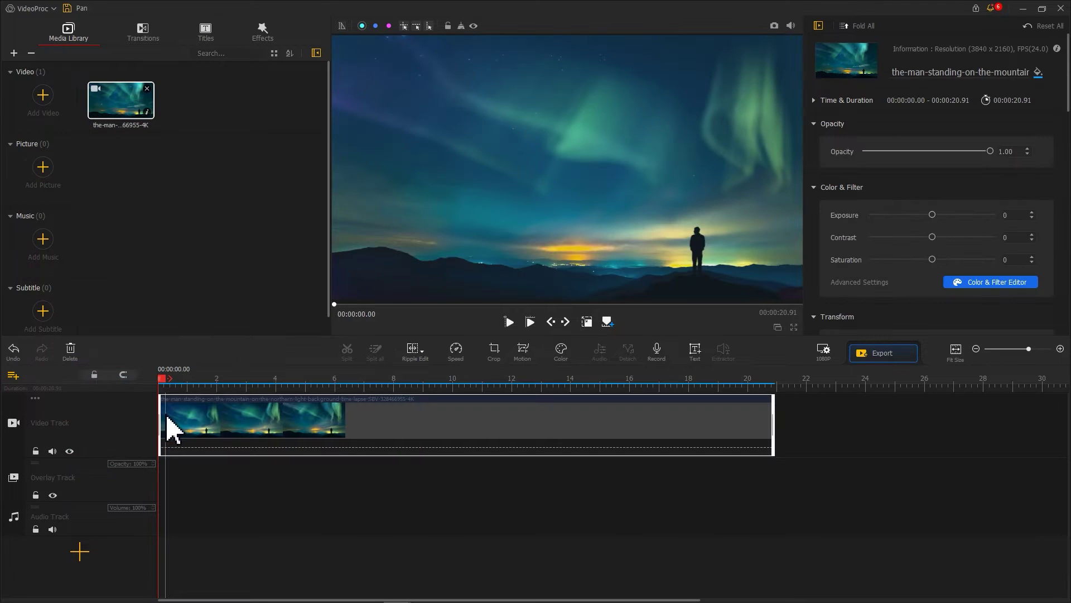
Give the aurora clip the Move Right pan preset and move keyframe 2 to about six seconds
{"action": "left_click", "coordinate": [523, 357]}
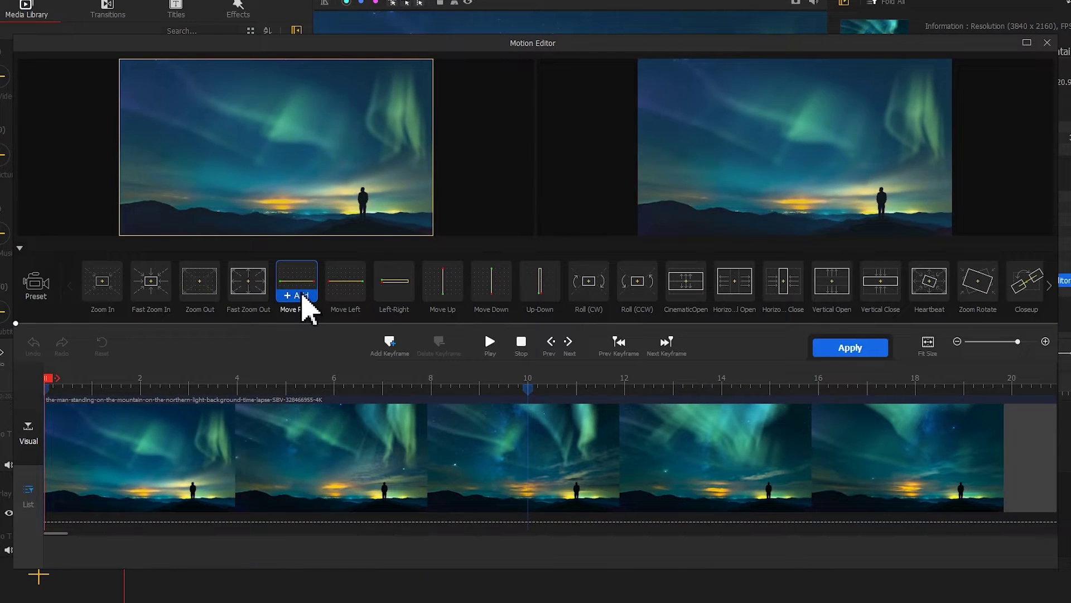
{"action": "left_click", "coordinate": [299, 295]}
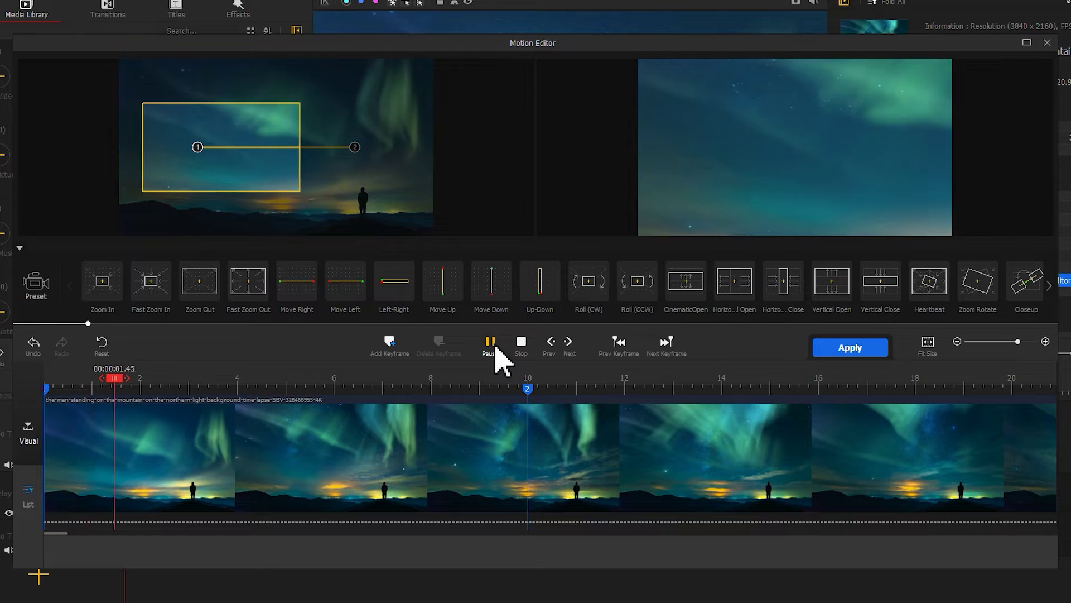
{"action": "left_click", "coordinate": [521, 341]}
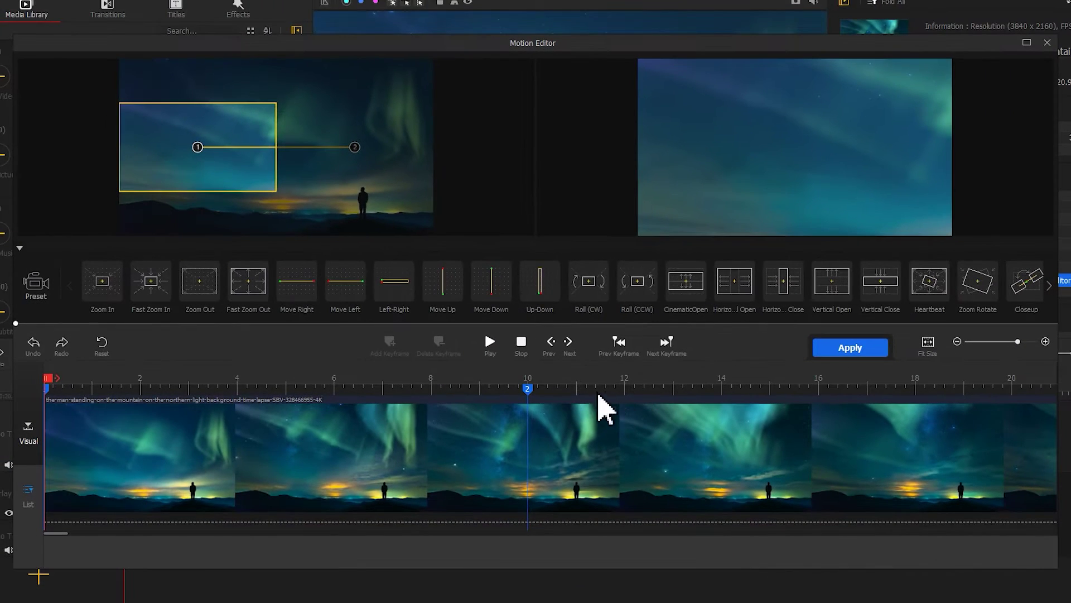
{"action": "left_click", "coordinate": [528, 389]}
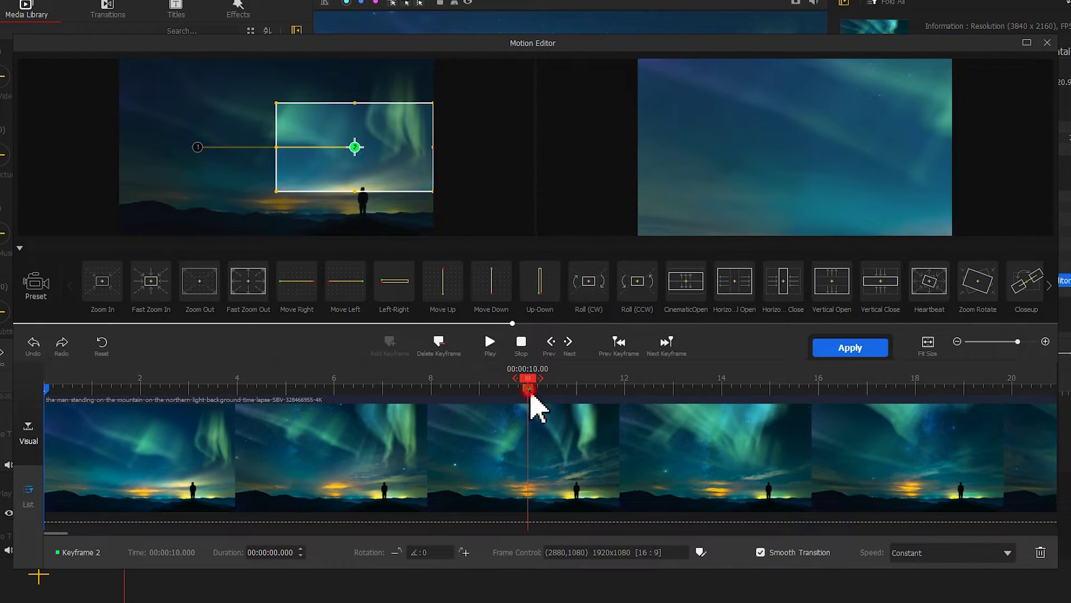
{"action": "left_click_drag", "start_coordinate": [530, 395], "coordinate": [522, 398]}
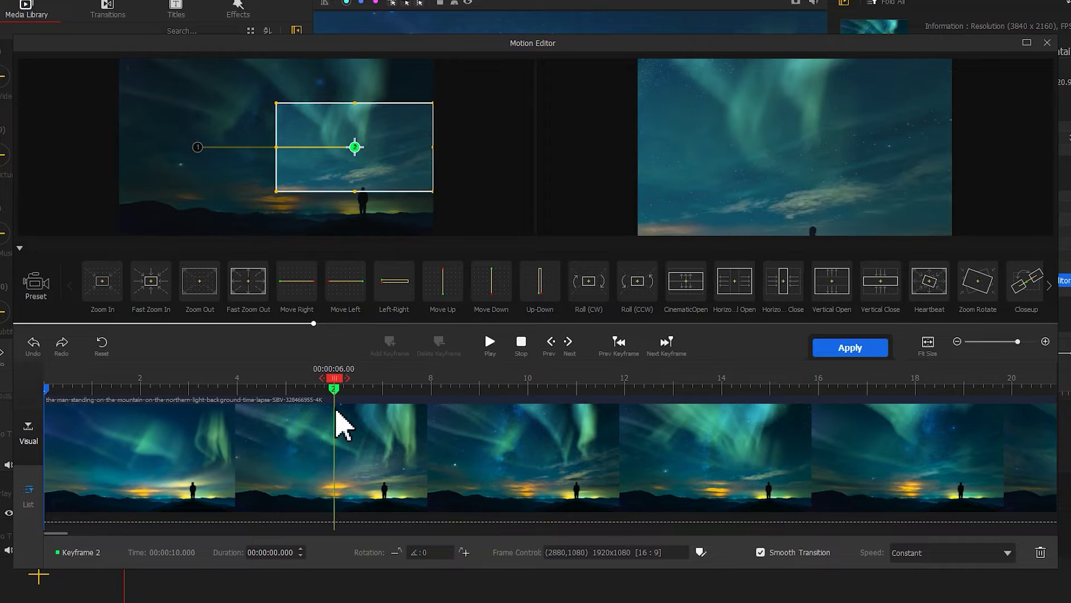
{"action": "left_click", "coordinate": [335, 410]}
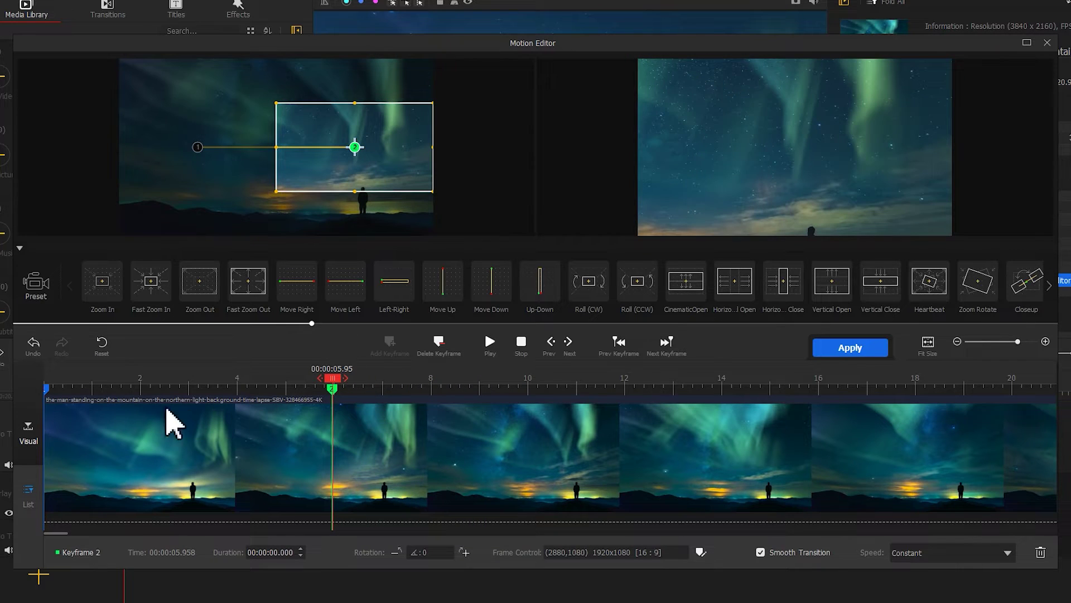
Frame keyframe 1 larger on the horizon and keyframe 2 on the standing figure
{"action": "left_click", "coordinate": [48, 396]}
{"action": "left_click_drag", "start_coordinate": [202, 153], "coordinate": [197, 201]}
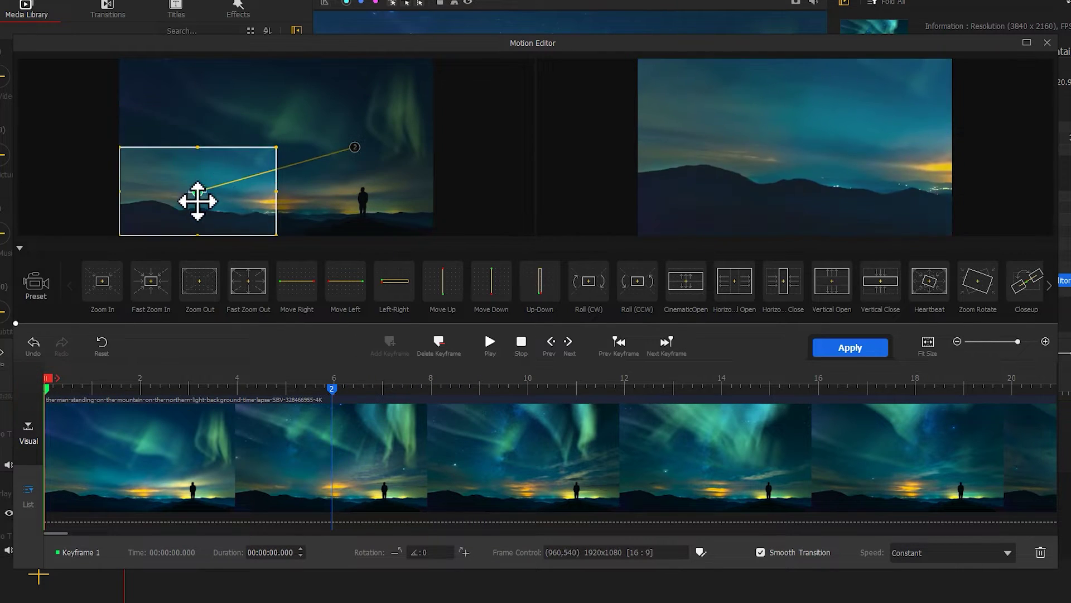
{"action": "left_click_drag", "start_coordinate": [276, 147], "coordinate": [357, 102]}
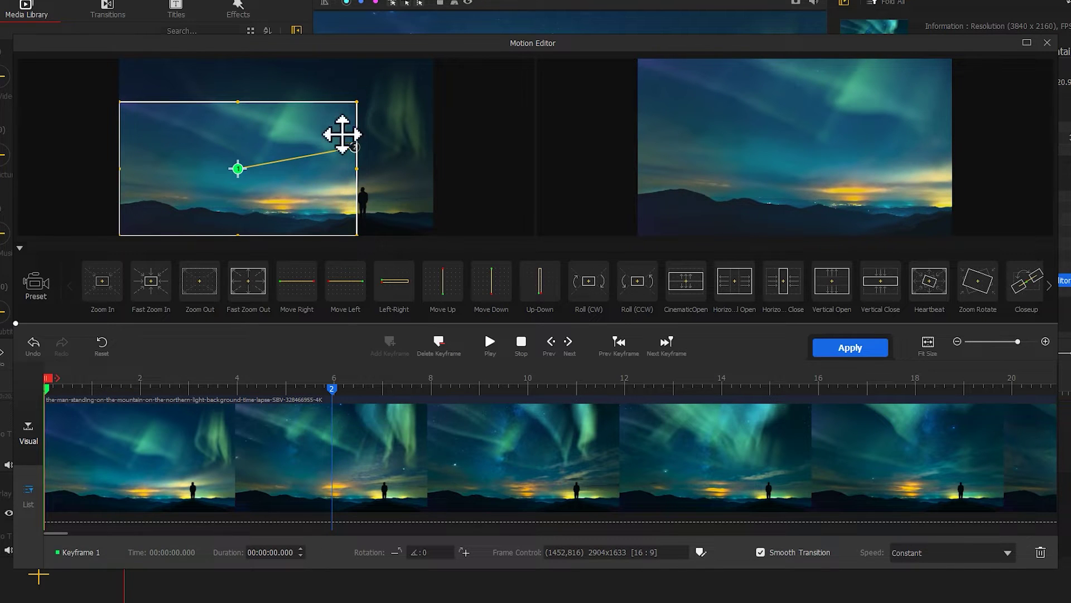
{"action": "left_click", "coordinate": [332, 390]}
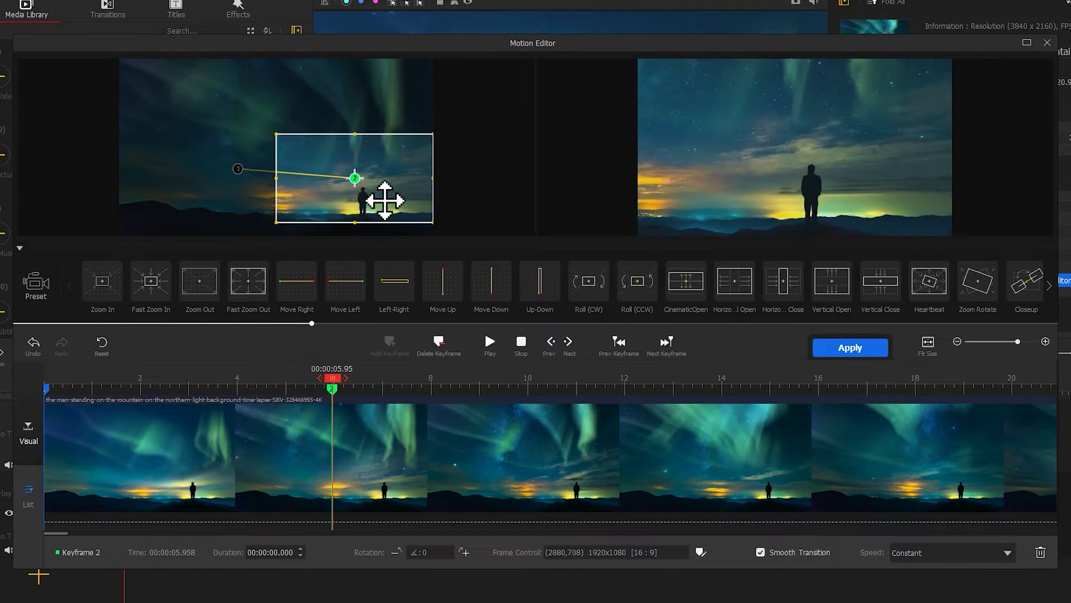
{"action": "left_click_drag", "start_coordinate": [351, 205], "coordinate": [236, 105]}
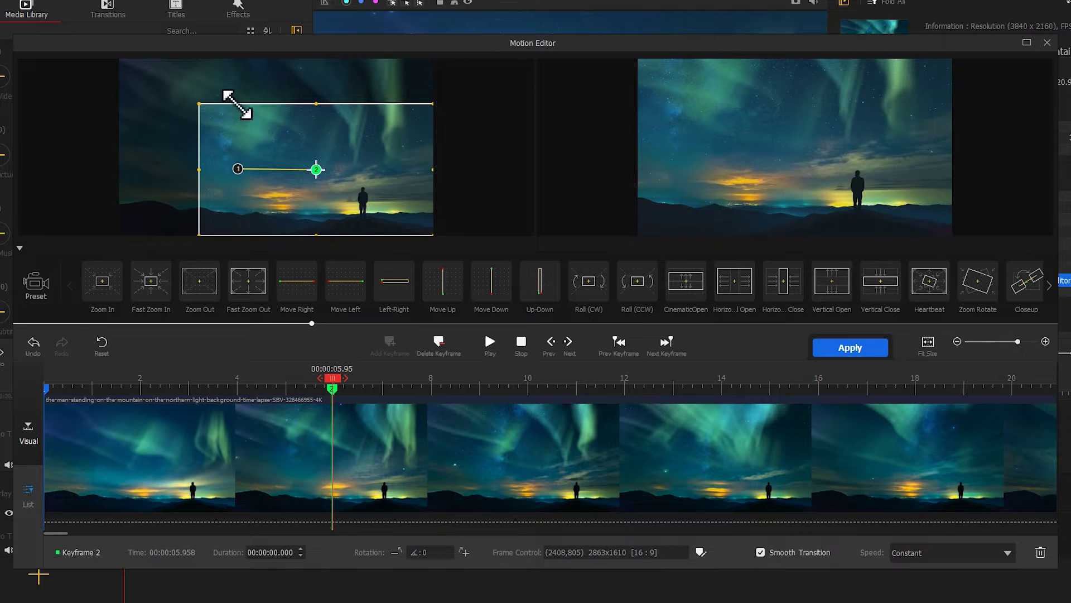
Add a full-frame third keyframe at 13 seconds and apply the pan
{"action": "left_click_drag", "start_coordinate": [336, 381], "coordinate": [684, 379]}
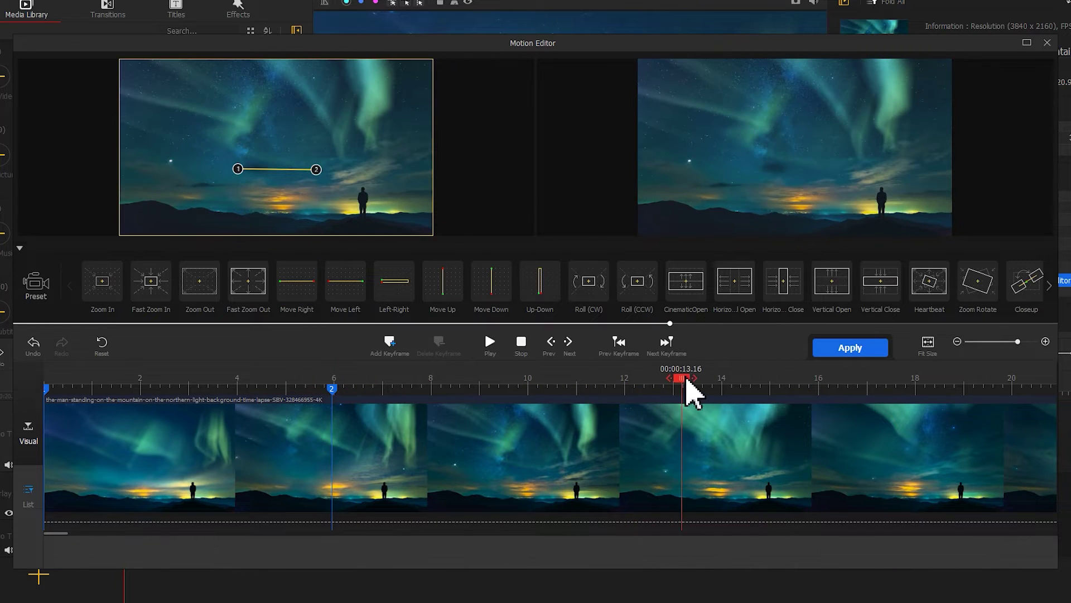
{"action": "left_click", "coordinate": [390, 343]}
{"action": "left_click_drag", "start_coordinate": [191, 100], "coordinate": [127, 61]}
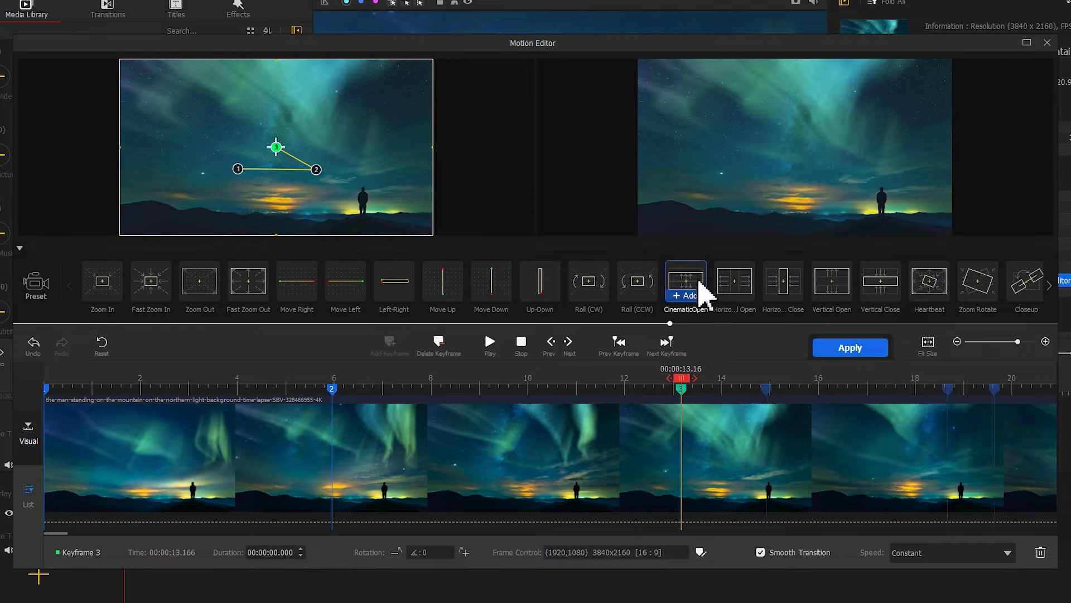
{"action": "left_click", "coordinate": [849, 345]}
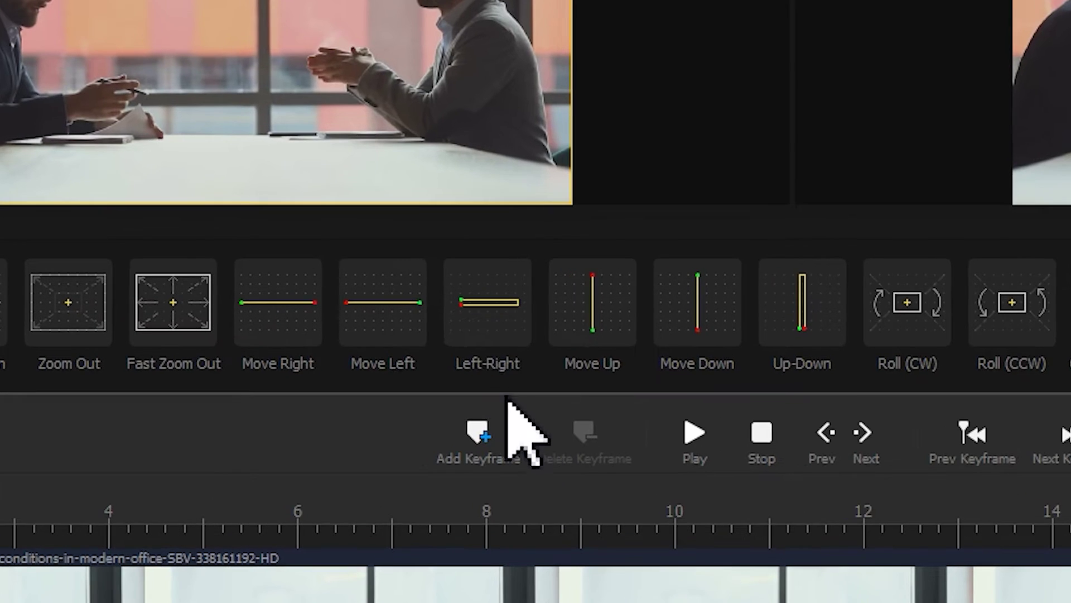
Add a pan preset to the office clip, moving keyframe 5 to about six seconds and keyframe 4 slightly earlier
{"action": "left_click", "coordinate": [491, 362]}
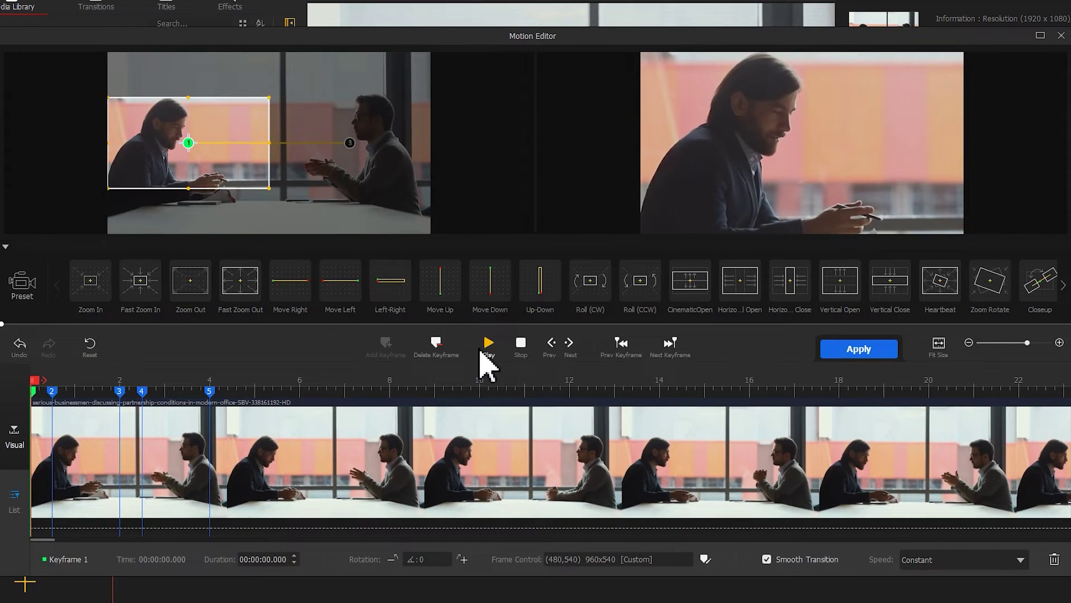
{"action": "left_click", "coordinate": [482, 352]}
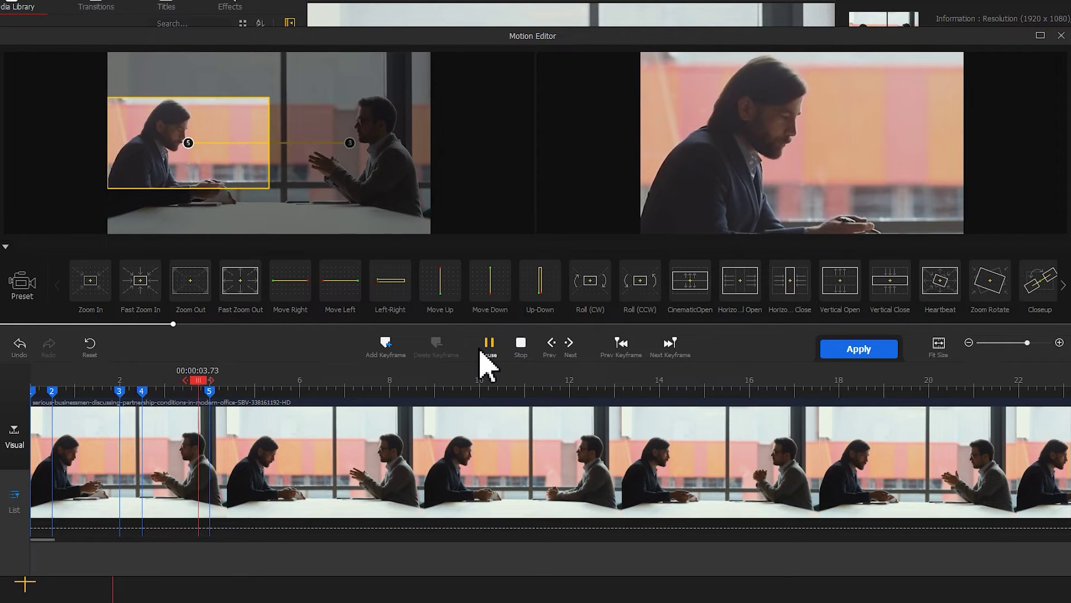
{"action": "left_click_drag", "start_coordinate": [213, 395], "coordinate": [299, 401]}
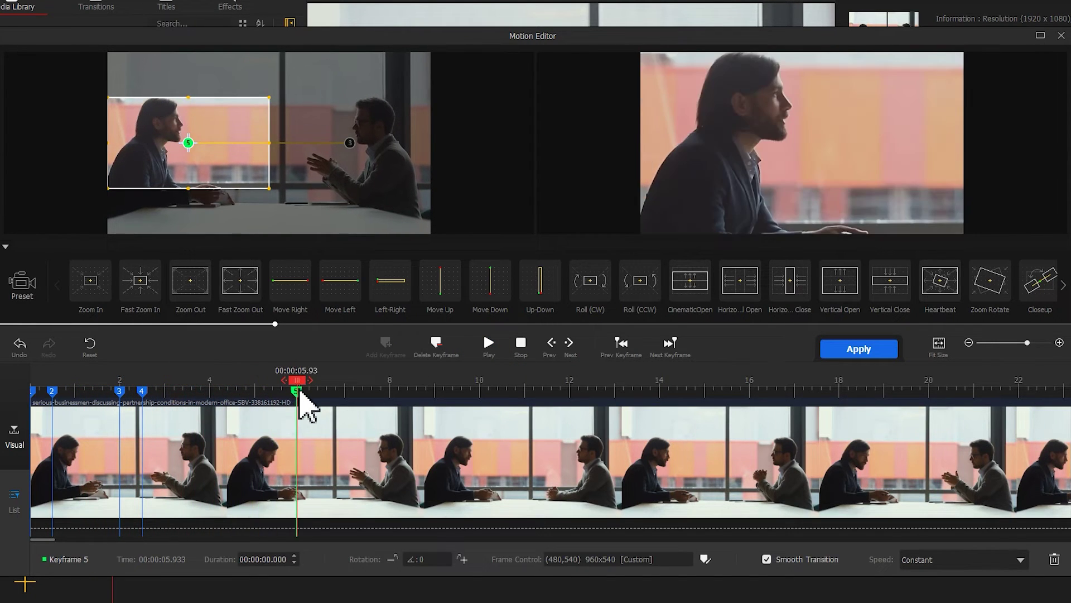
{"action": "left_click", "coordinate": [142, 394]}
{"action": "left_click_drag", "start_coordinate": [157, 394], "coordinate": [127, 393]}
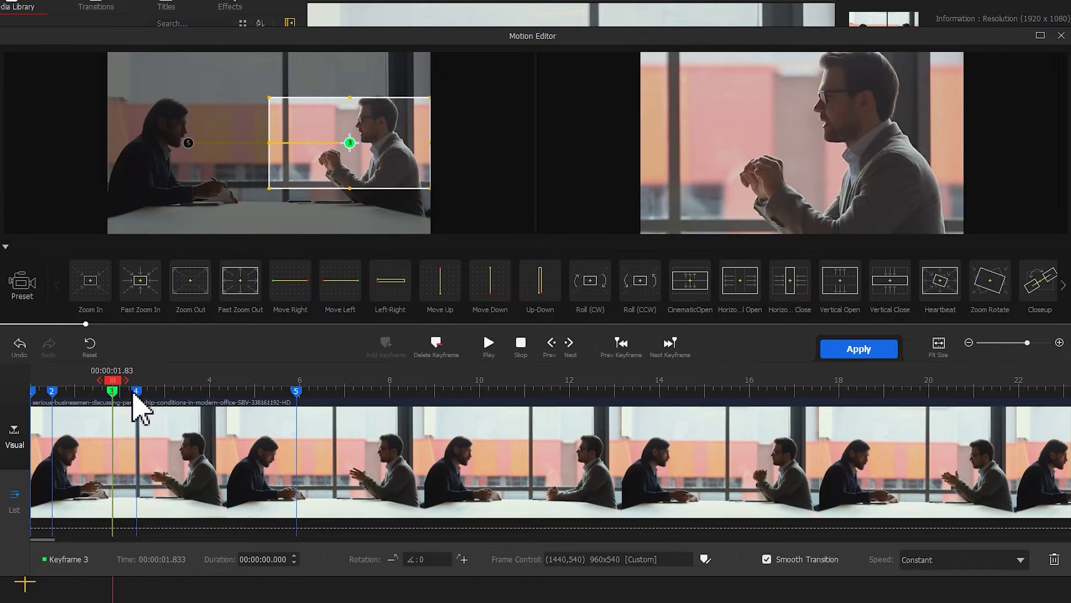
Widen the fourth keyframe's frame around the left man, then apply the motion
{"action": "left_click_drag", "start_coordinate": [269, 191], "coordinate": [289, 199]}
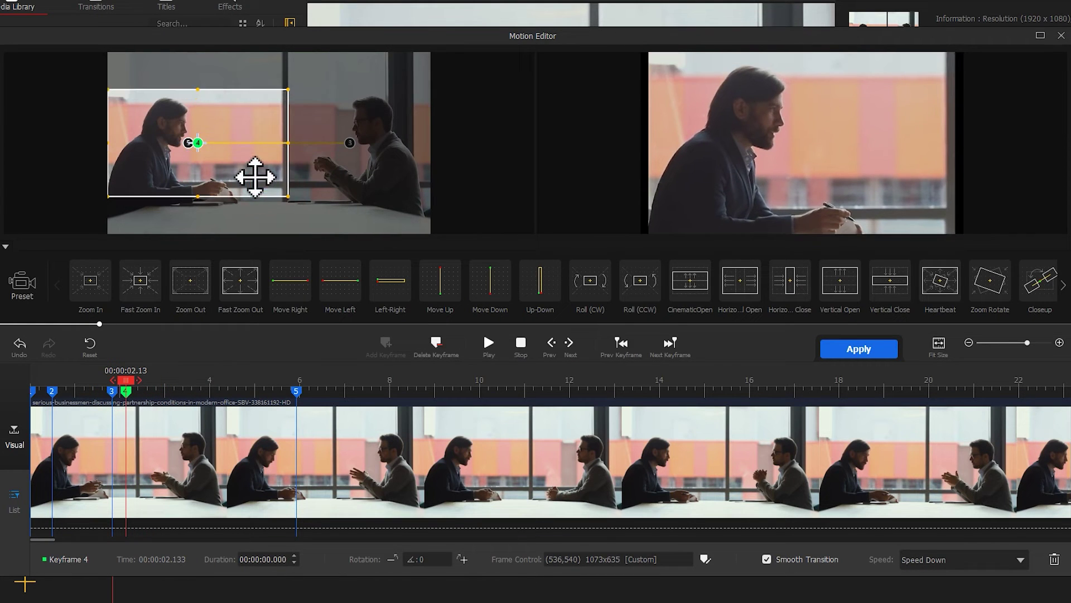
{"action": "left_click_drag", "start_coordinate": [288, 147], "coordinate": [300, 146]}
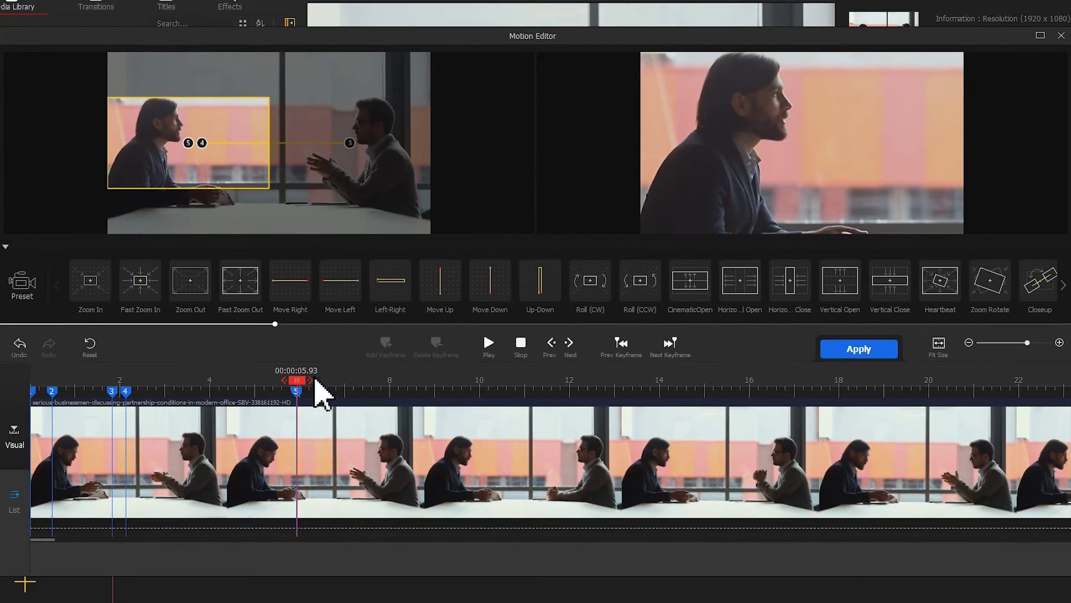
{"action": "left_click", "coordinate": [477, 391]}
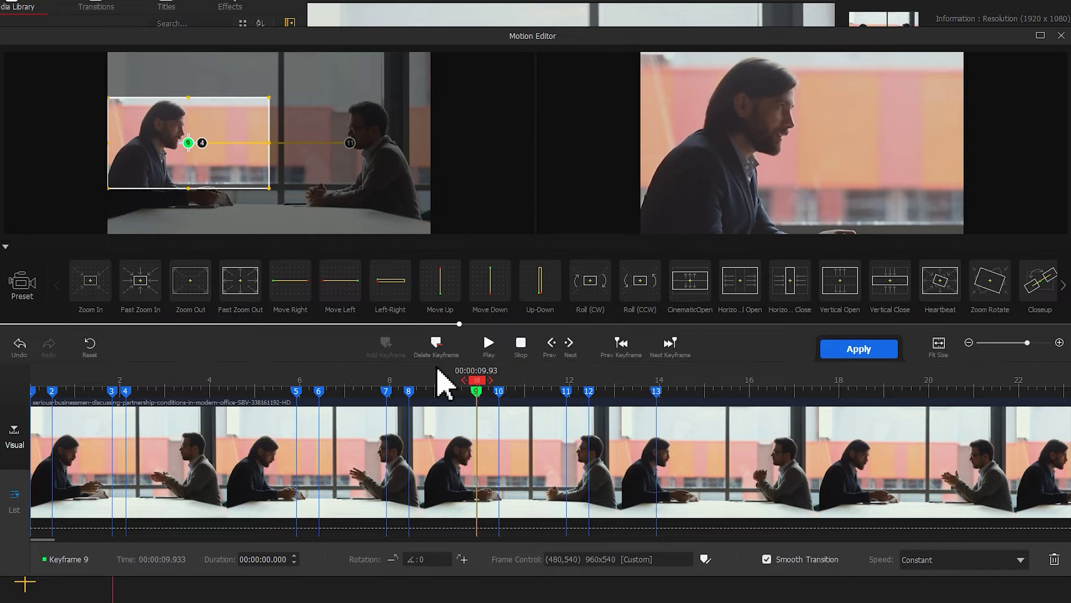
{"action": "key", "text": "Home"}
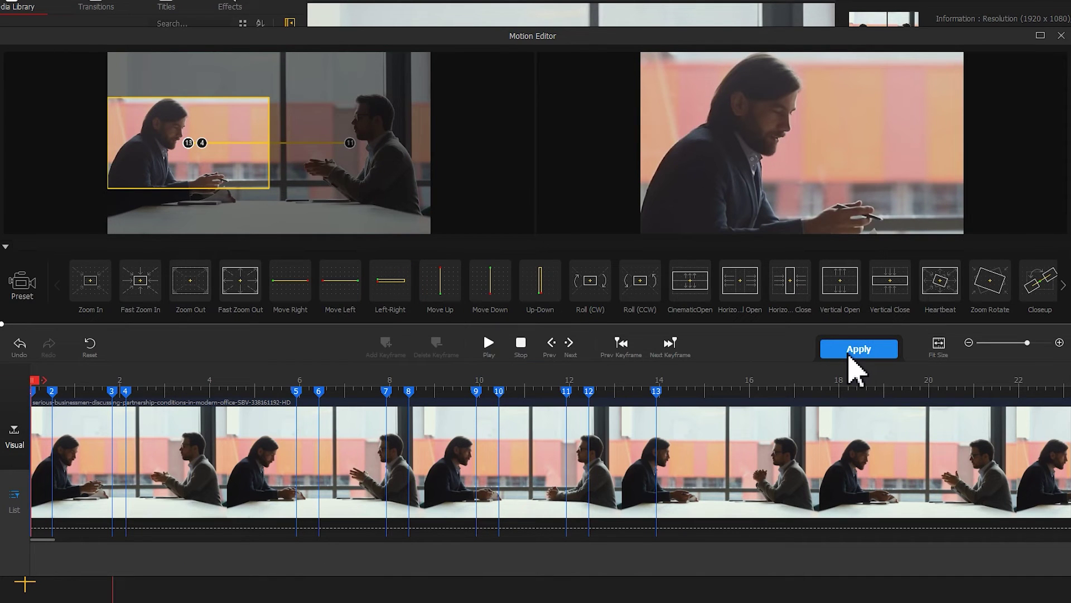
{"action": "left_click", "coordinate": [851, 355]}
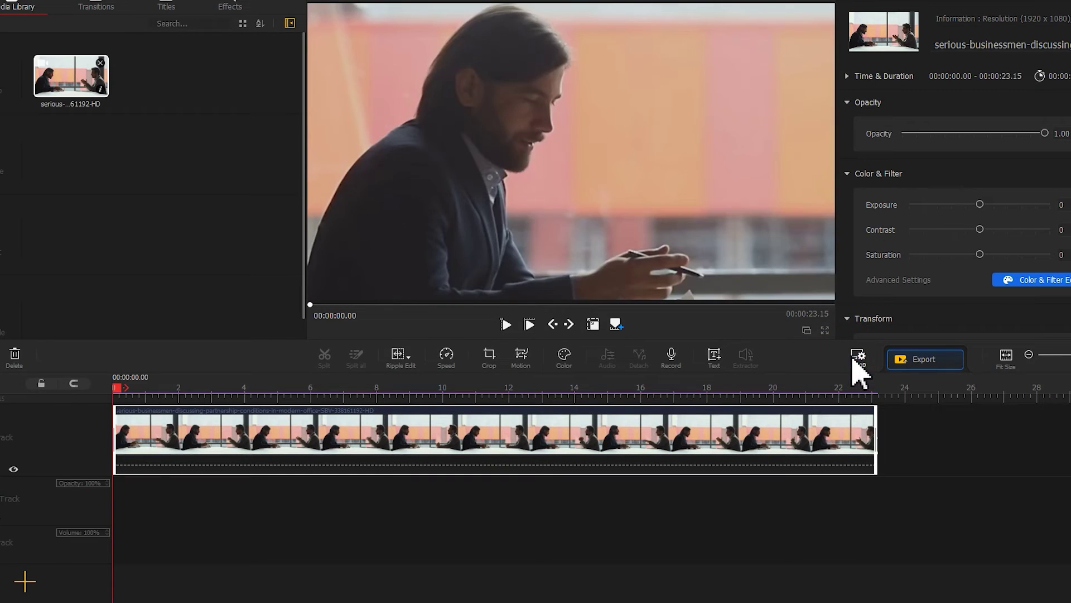